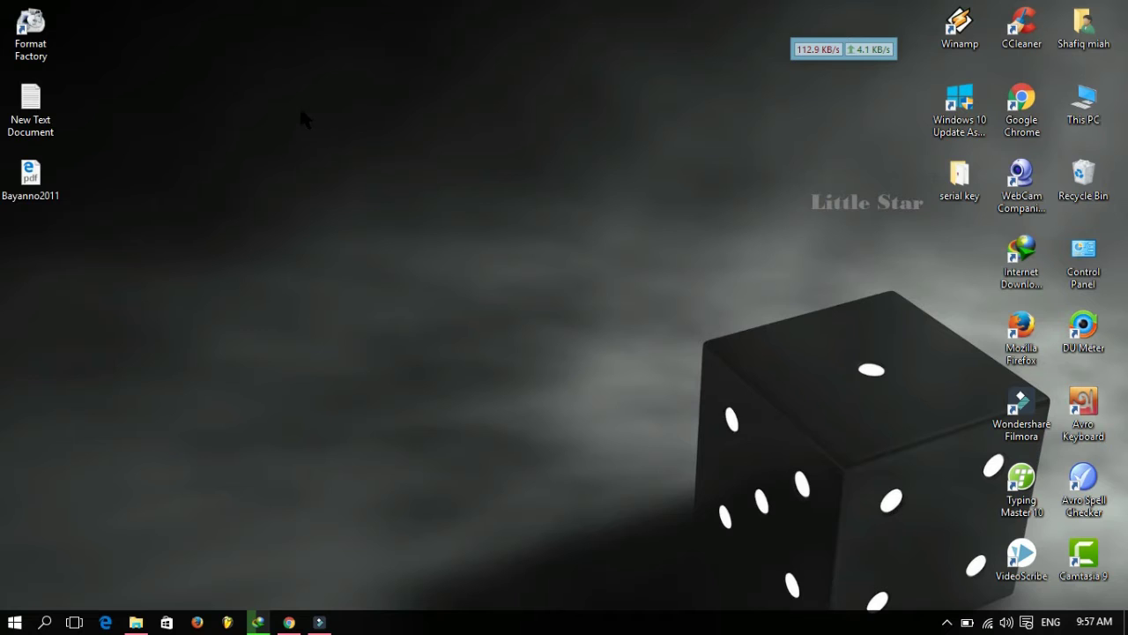
right_click(348, 104)
left_click(415, 189)
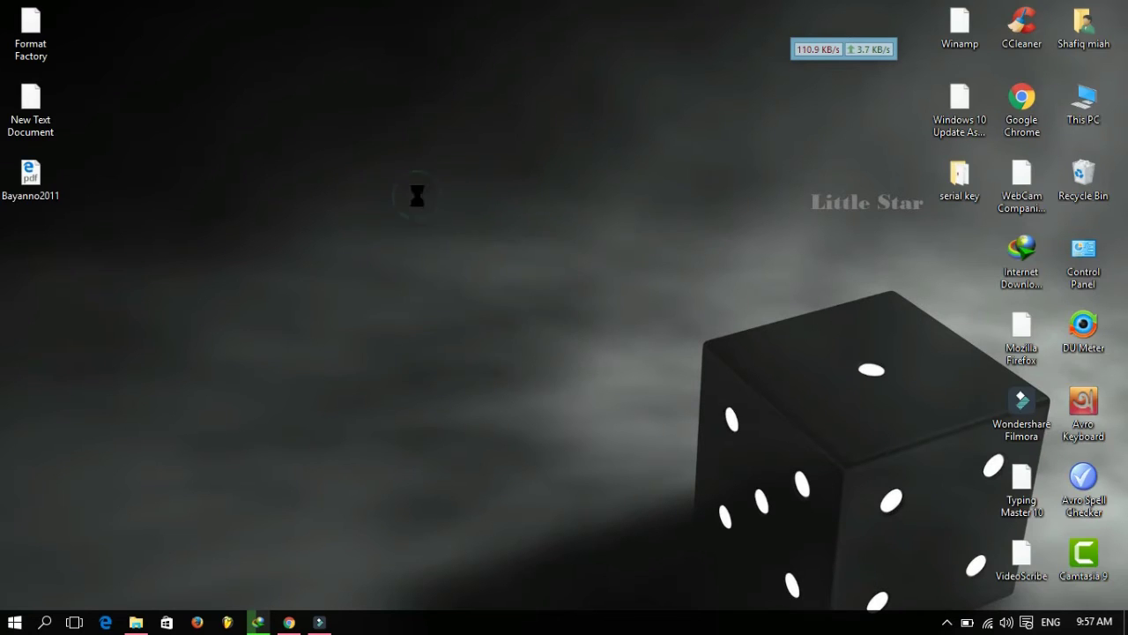
right_click(418, 196)
left_click(440, 287)
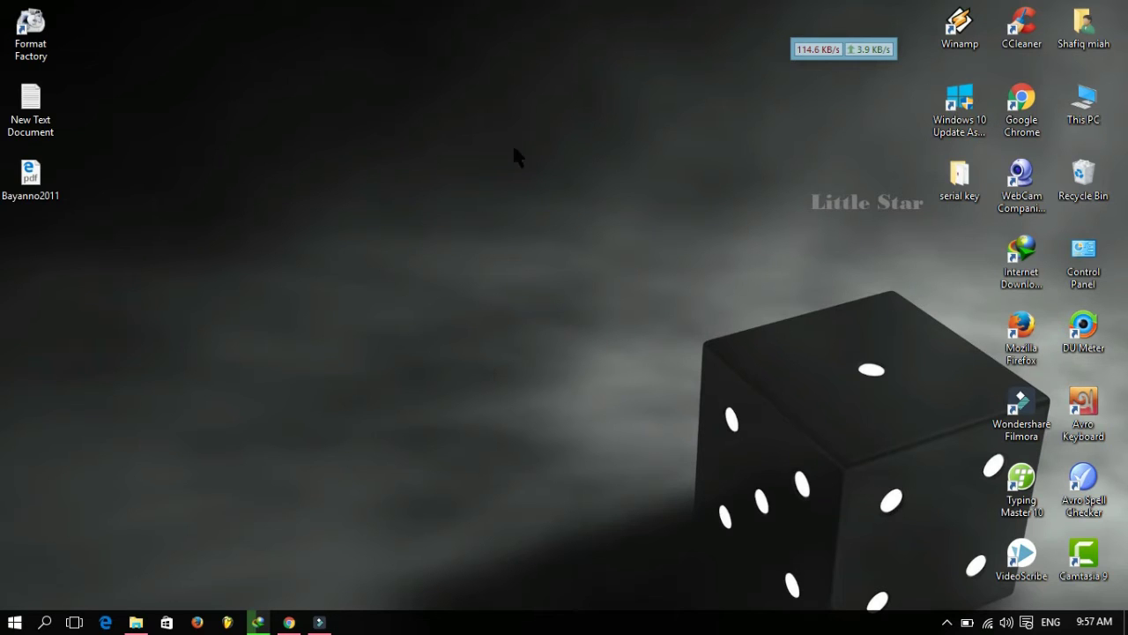
right_click(490, 108)
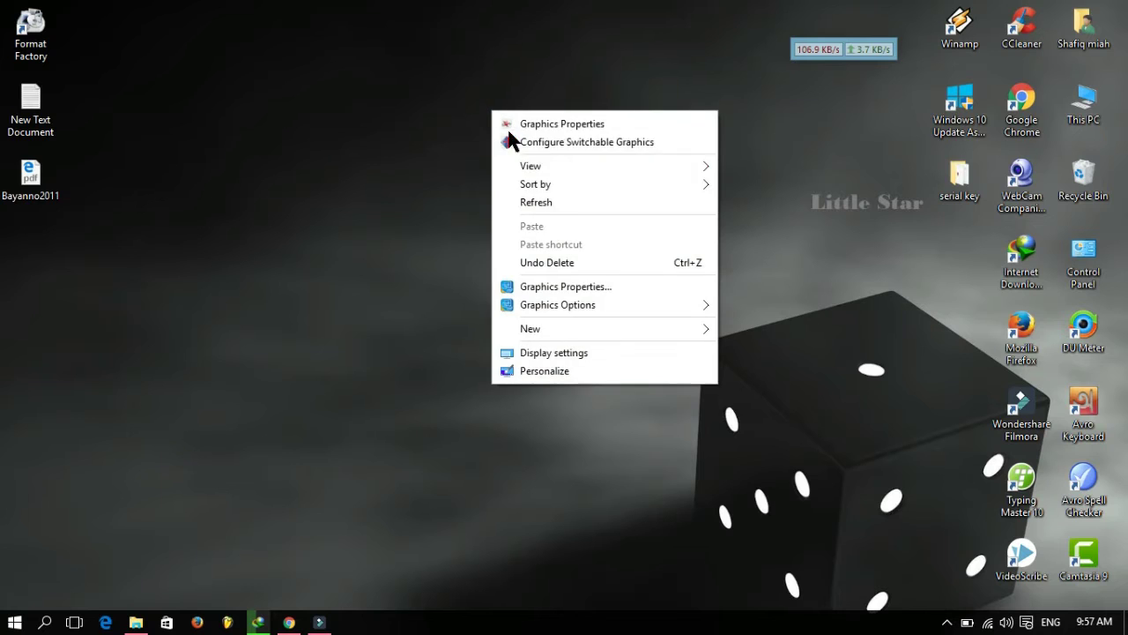
left_click(565, 203)
right_click(568, 204)
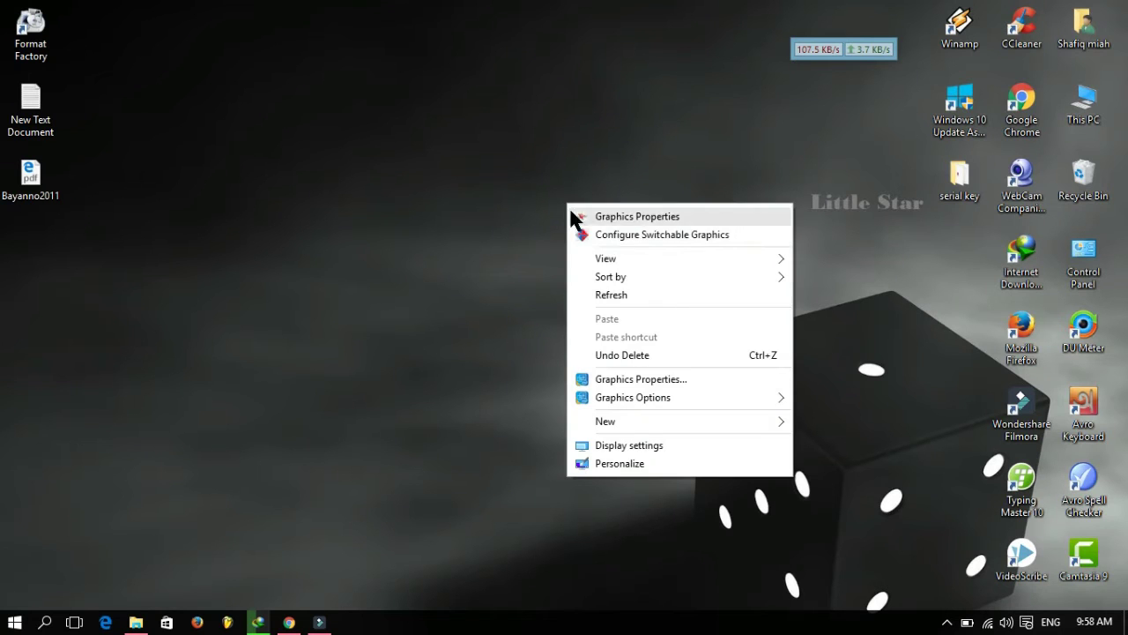
left_click(621, 296)
right_click(530, 142)
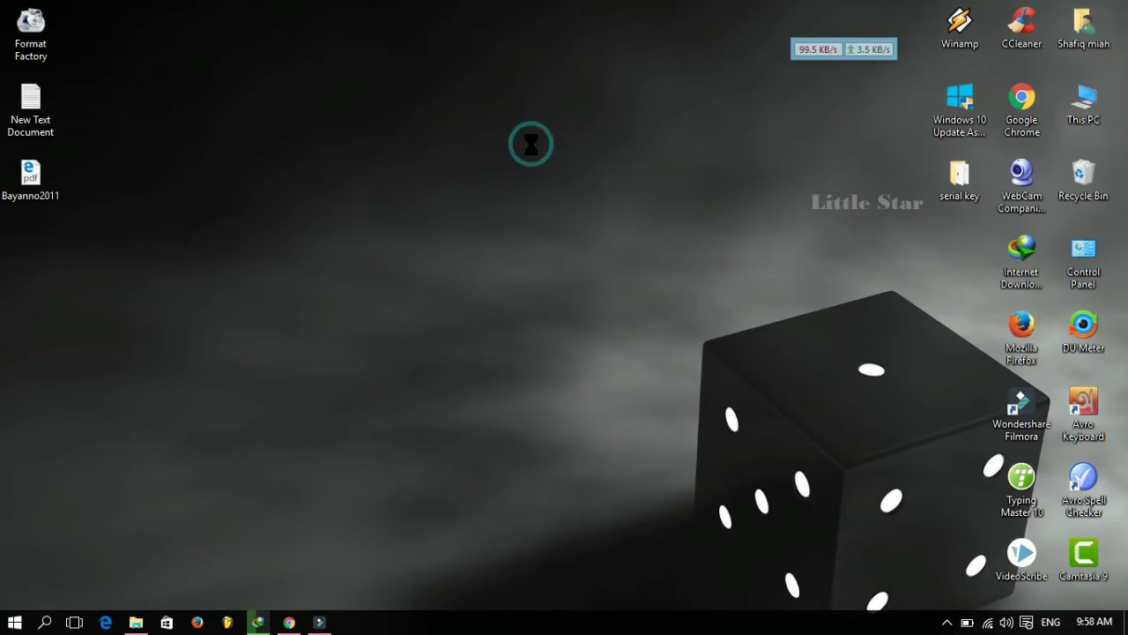
left_click(601, 236)
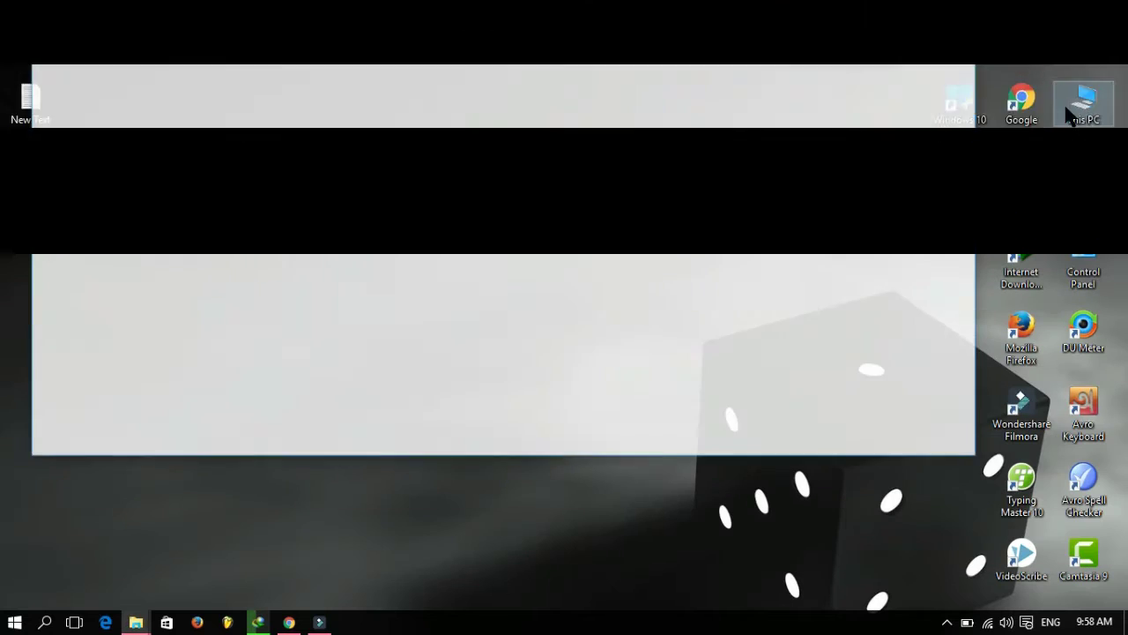
- Open the New folder directory inside SO FTWARE > DOWNLOAD on Local Disk (E:)
double_click(1069, 115)
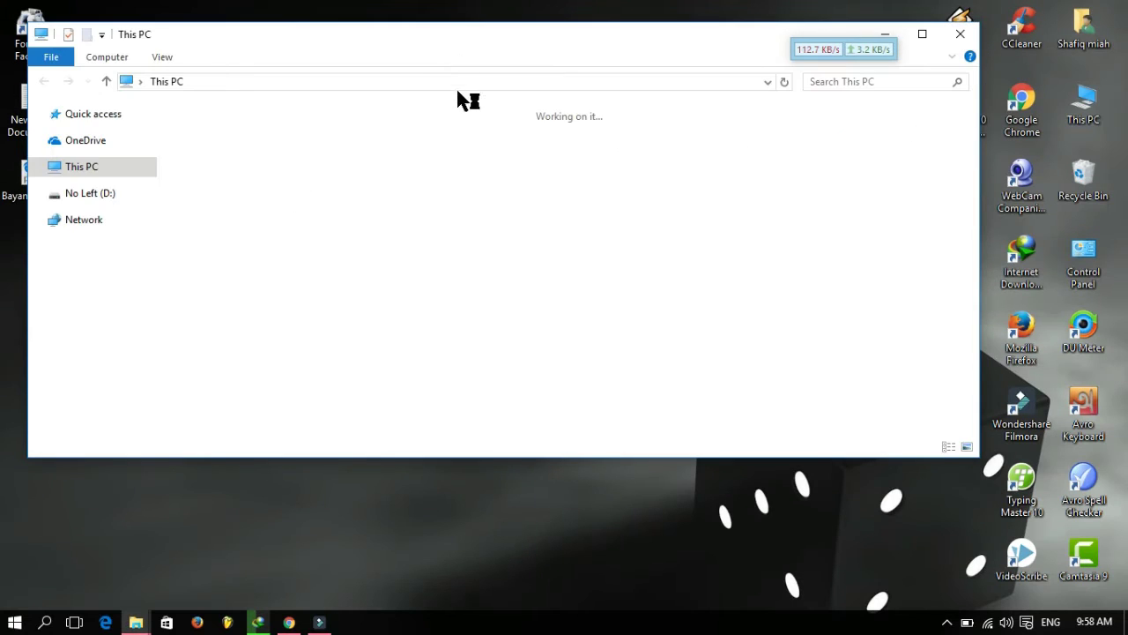
left_click_drag(423, 30, 478, 74)
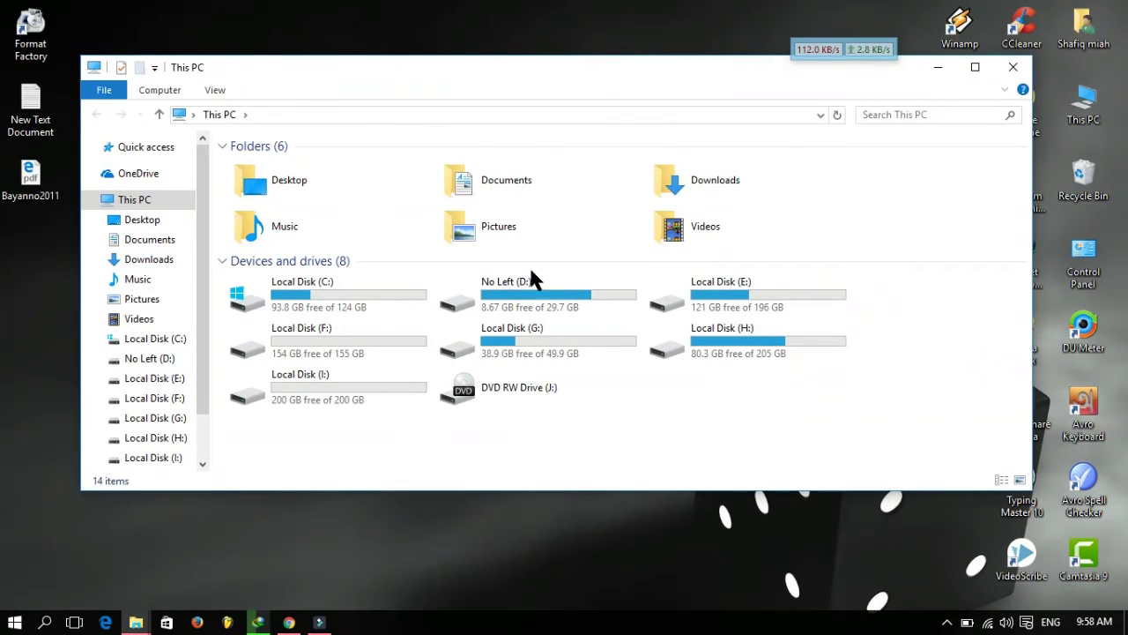
left_click(775, 290)
double_click(776, 290)
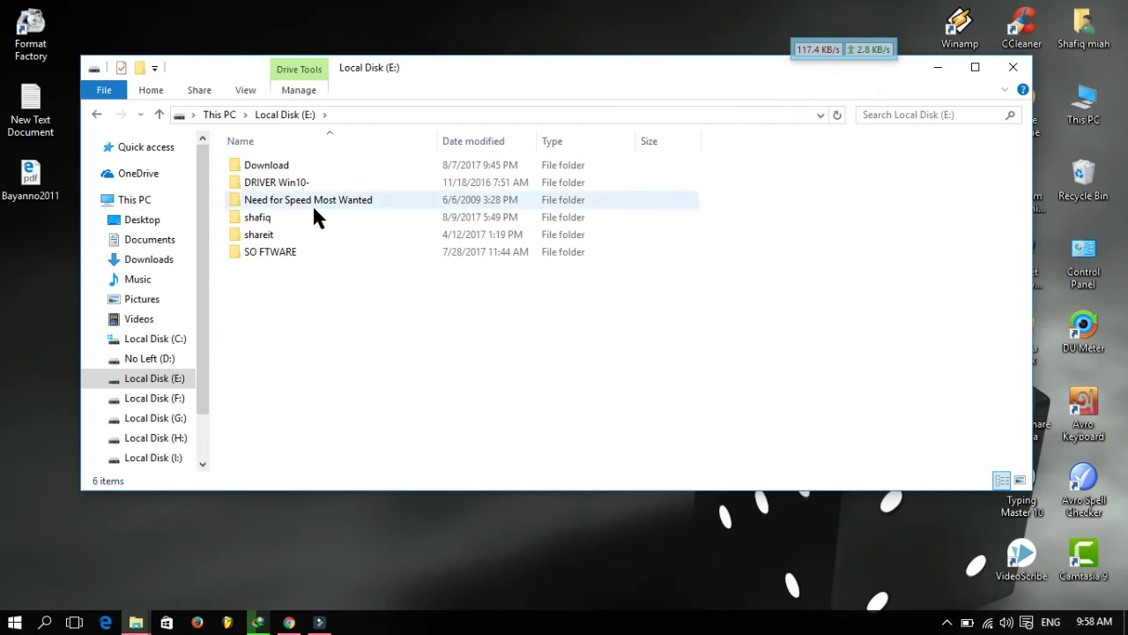
double_click(308, 251)
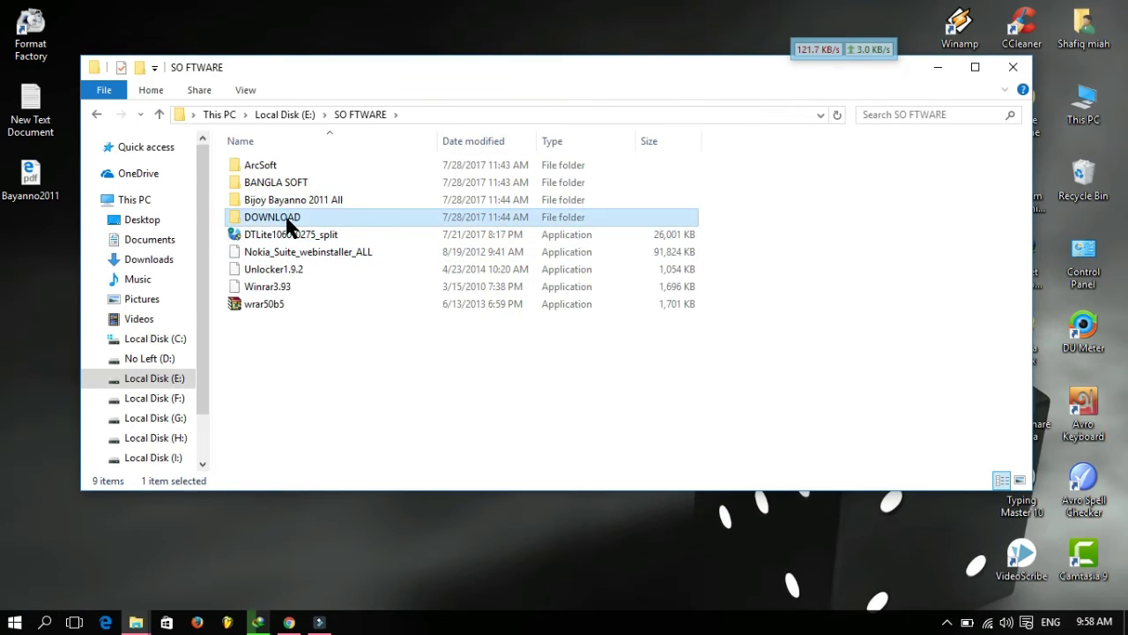
double_click(284, 218)
double_click(287, 167)
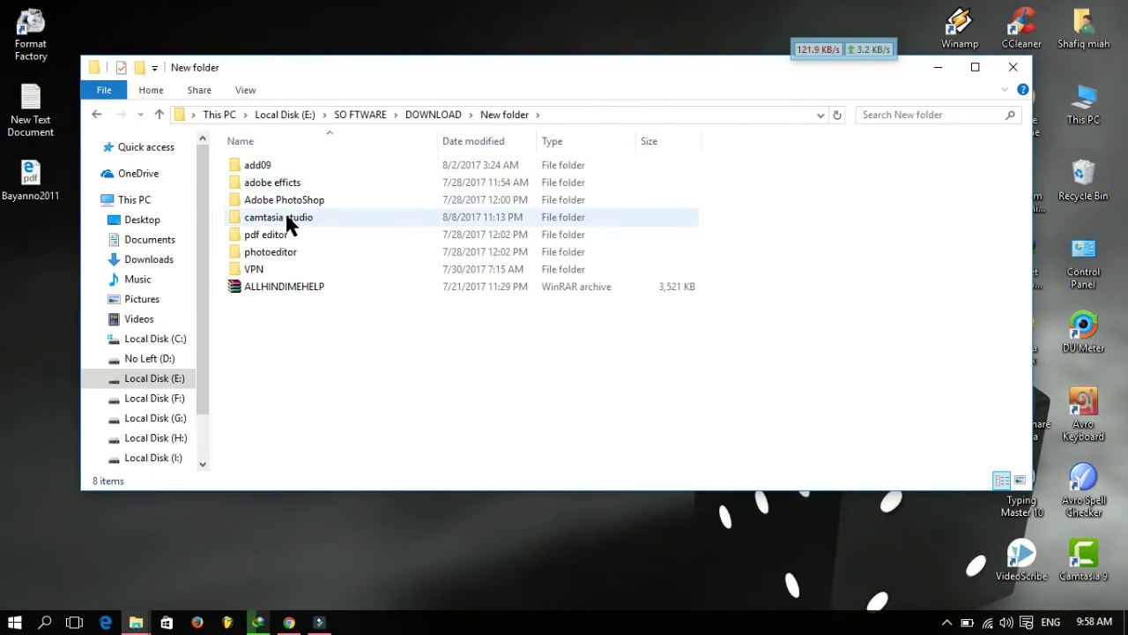
- Open the win10 folder inside add09 > install tool window 10
left_click(282, 169)
double_click(282, 169)
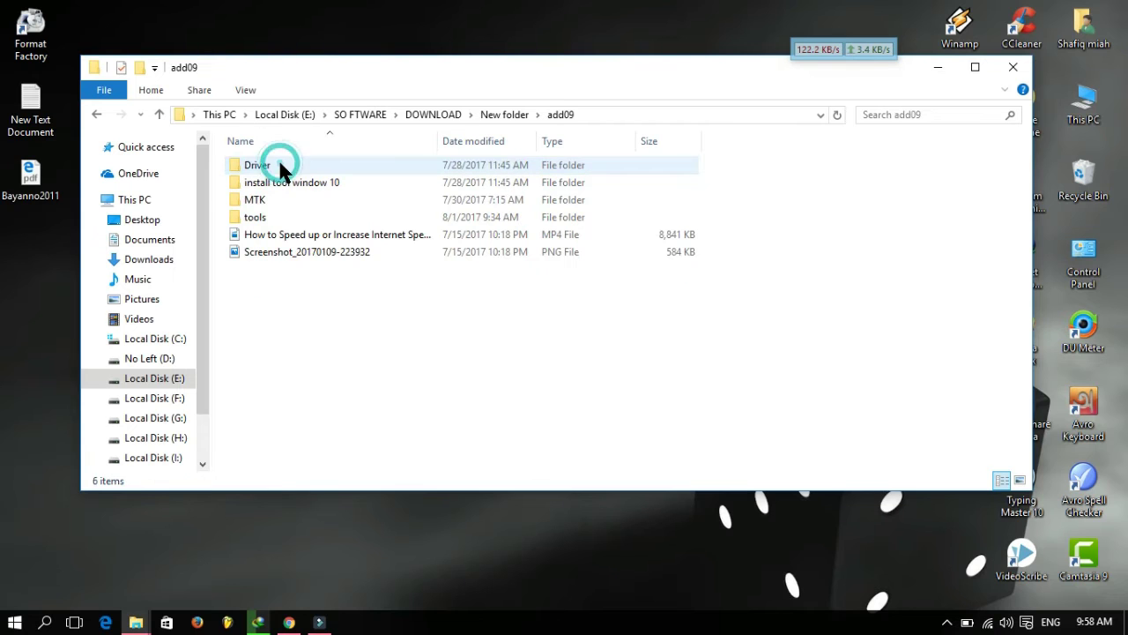
left_click(270, 182)
double_click(270, 182)
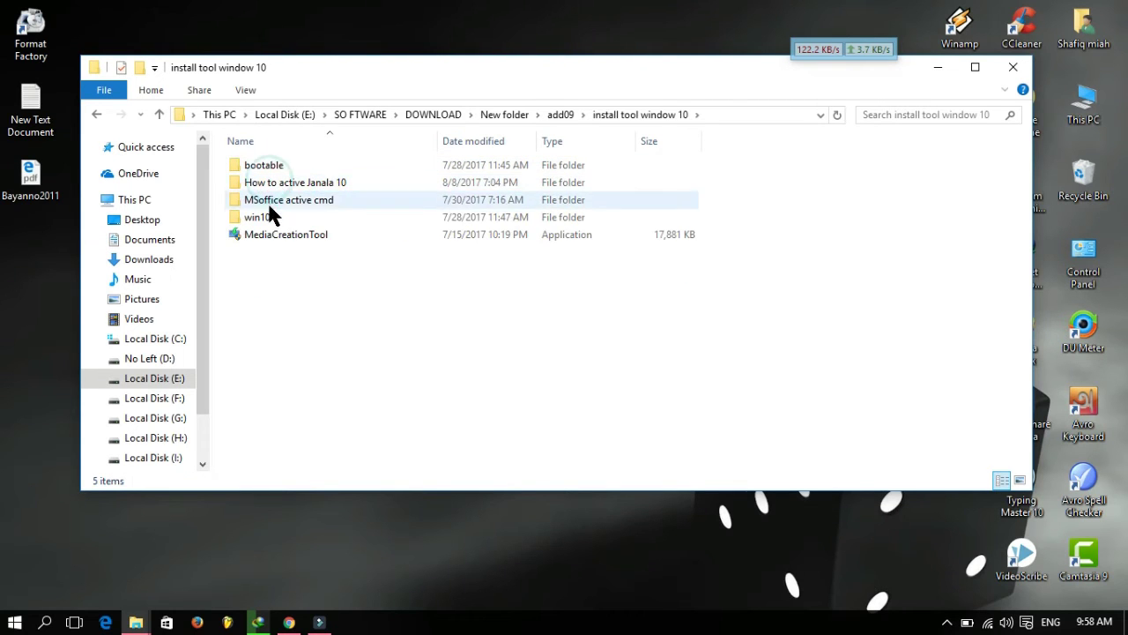
double_click(269, 217)
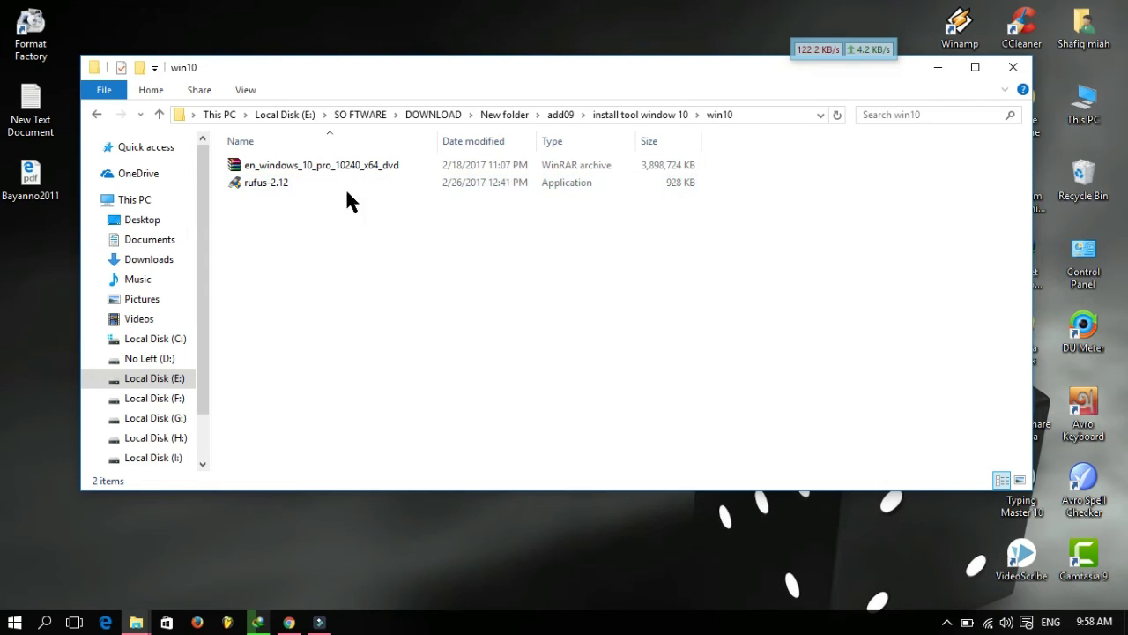
- Launch rufus-2.12 from the win10 folder and choose No Left (D:) [32GB] as the target device
left_click(283, 184)
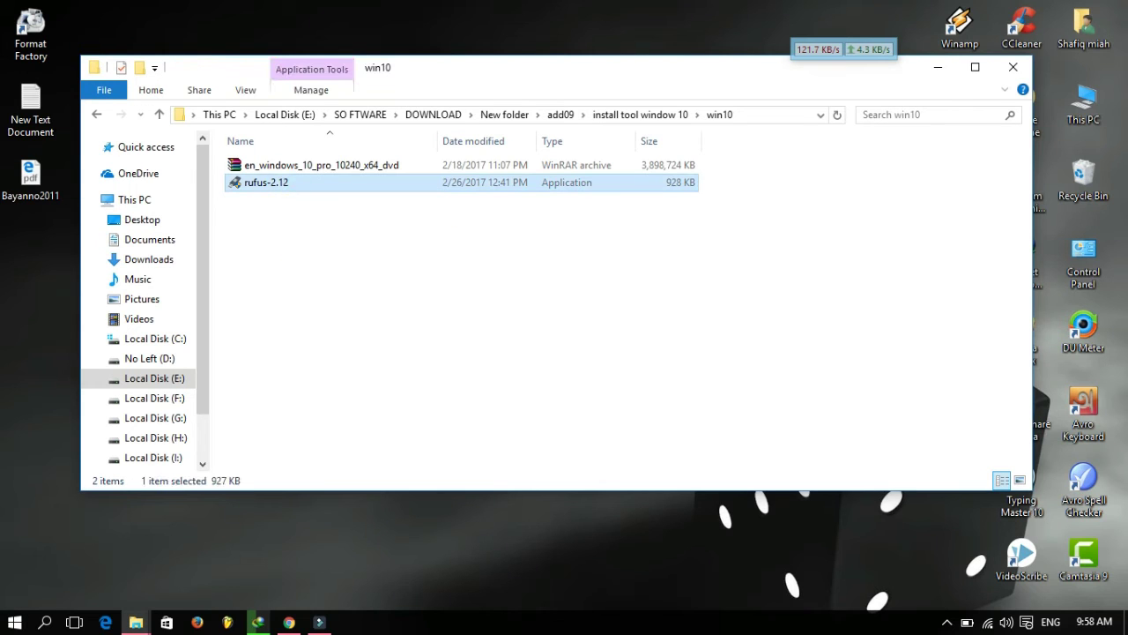
key("Return")
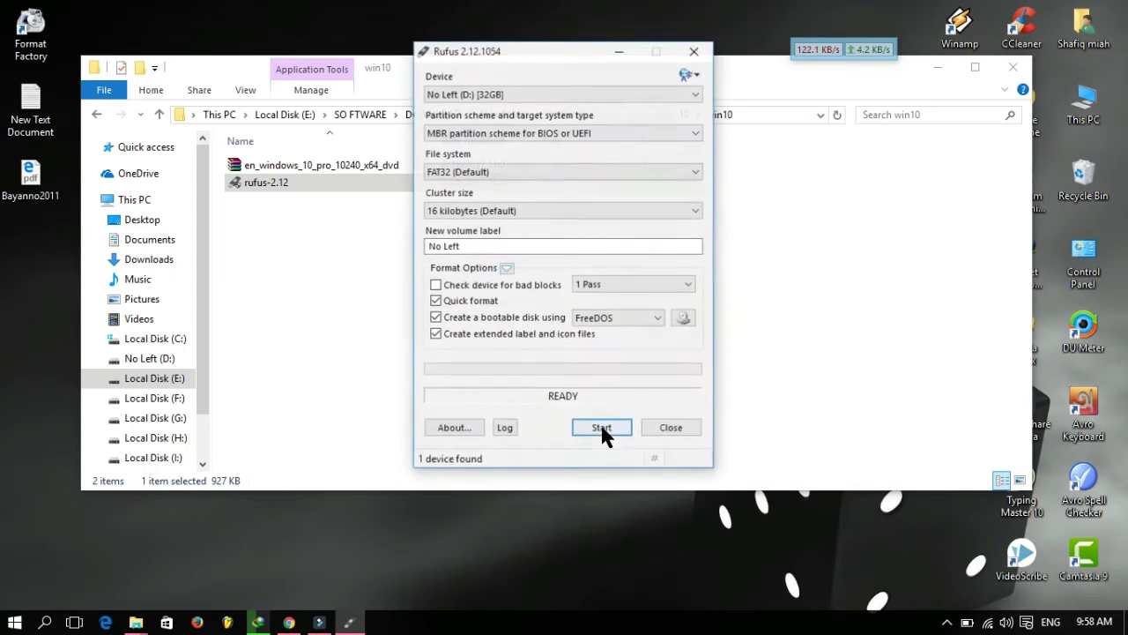
left_click_drag(535, 47, 474, 66)
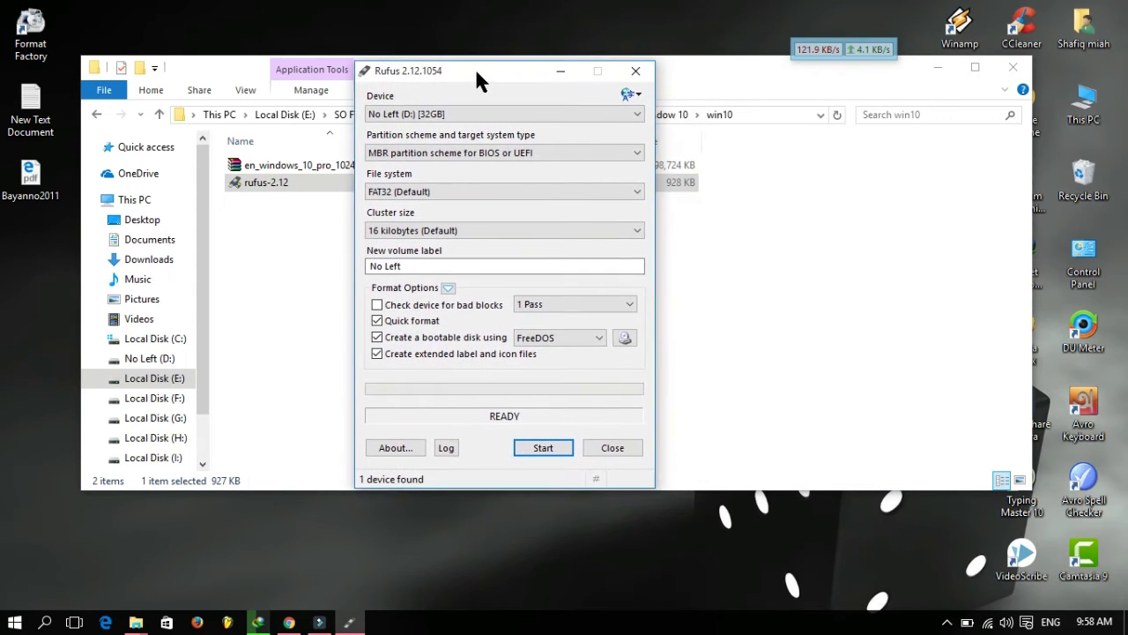
left_click(477, 118)
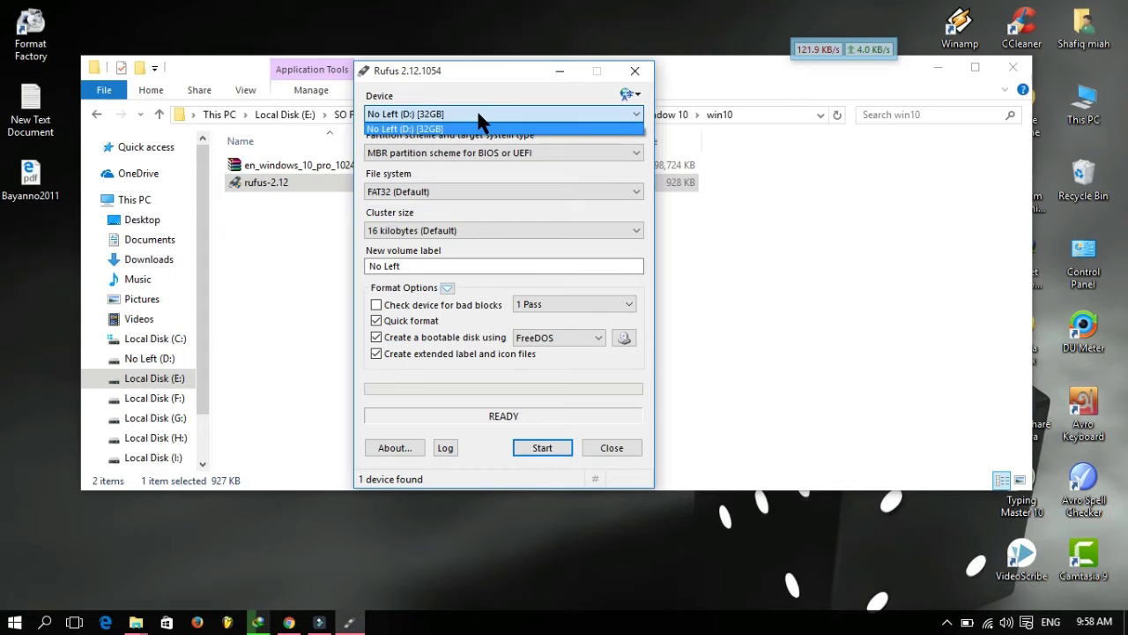
left_click(416, 129)
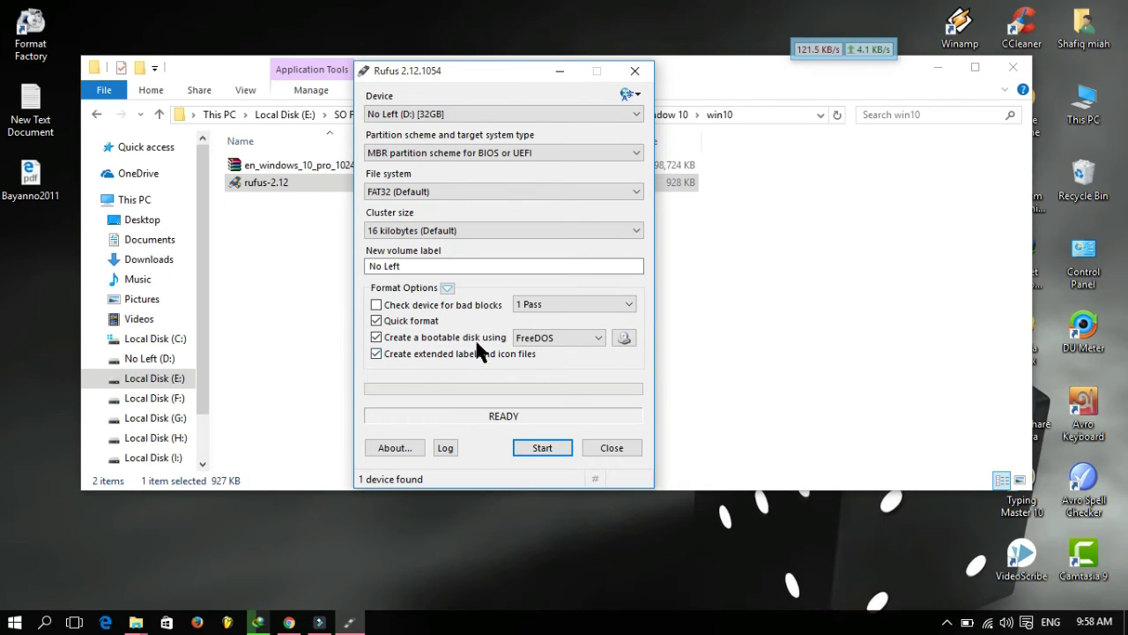
- Load the en_windows_10_pro_10240_x64_dvd ISO as the bootable image from E: > SO FTWARE > DOWNLOAD > New folder > add09 > install tool window 10 > win10
left_click(623, 340)
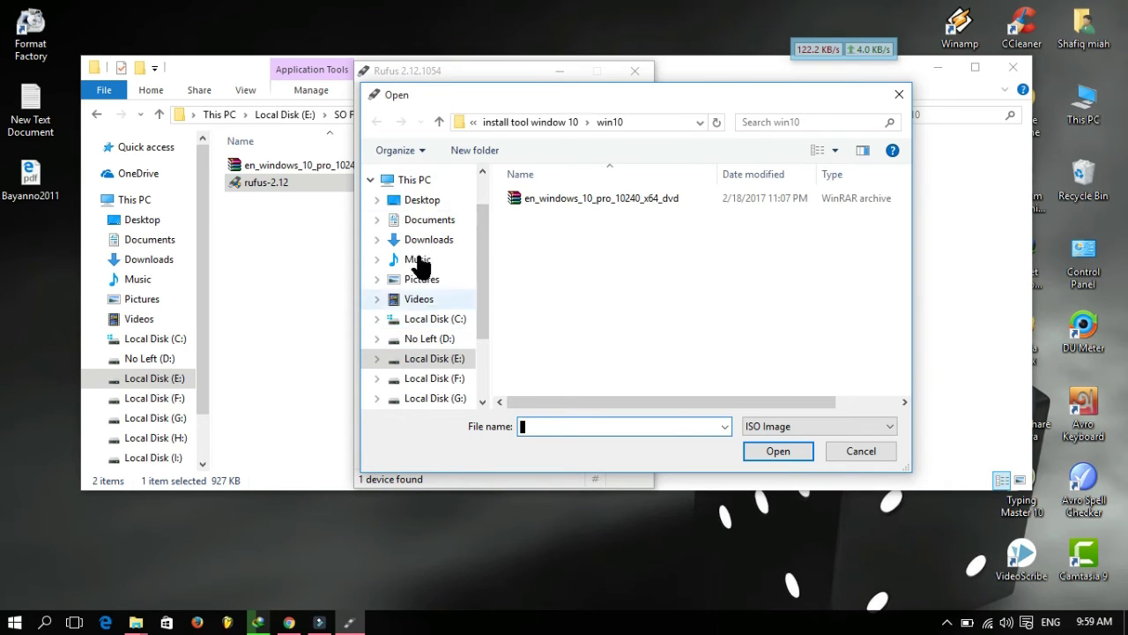
double_click(418, 183)
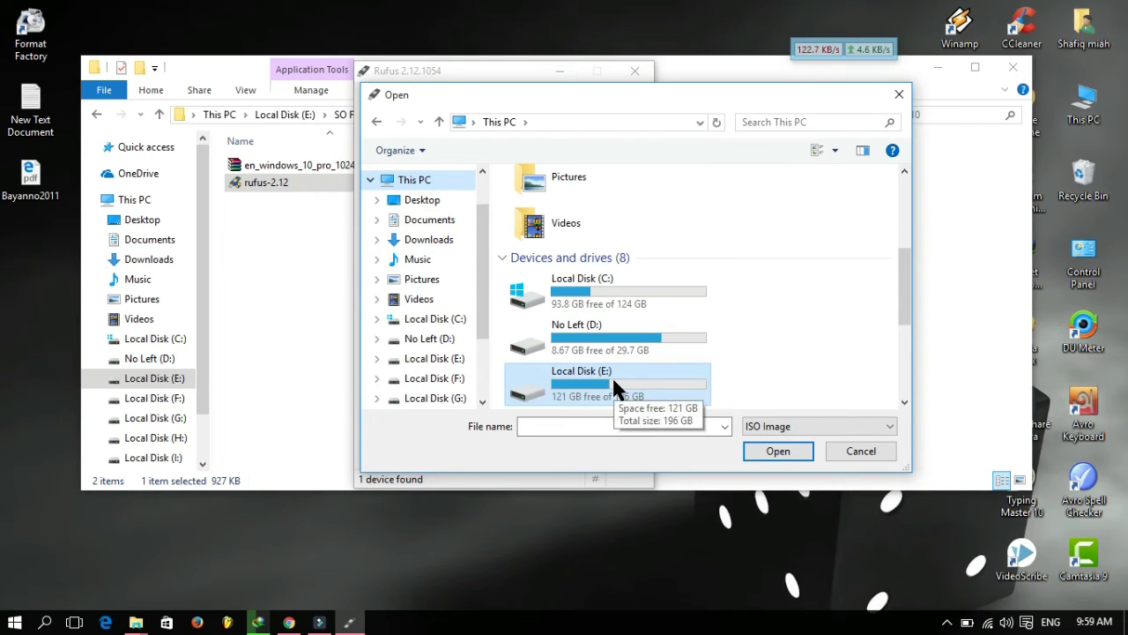
double_click(614, 381)
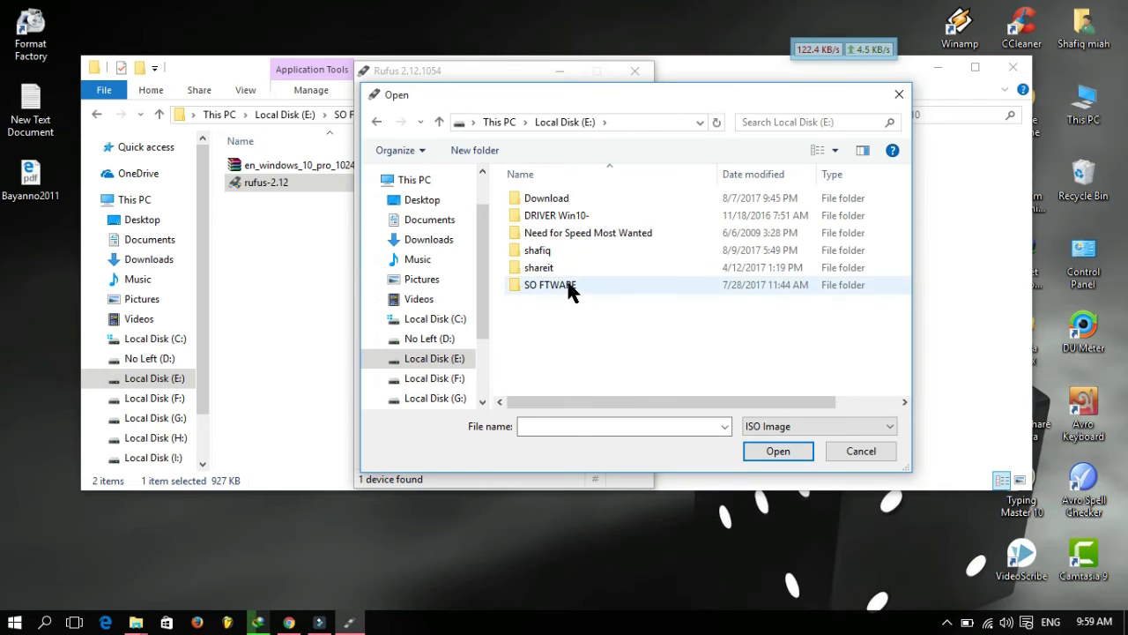
double_click(568, 289)
double_click(563, 248)
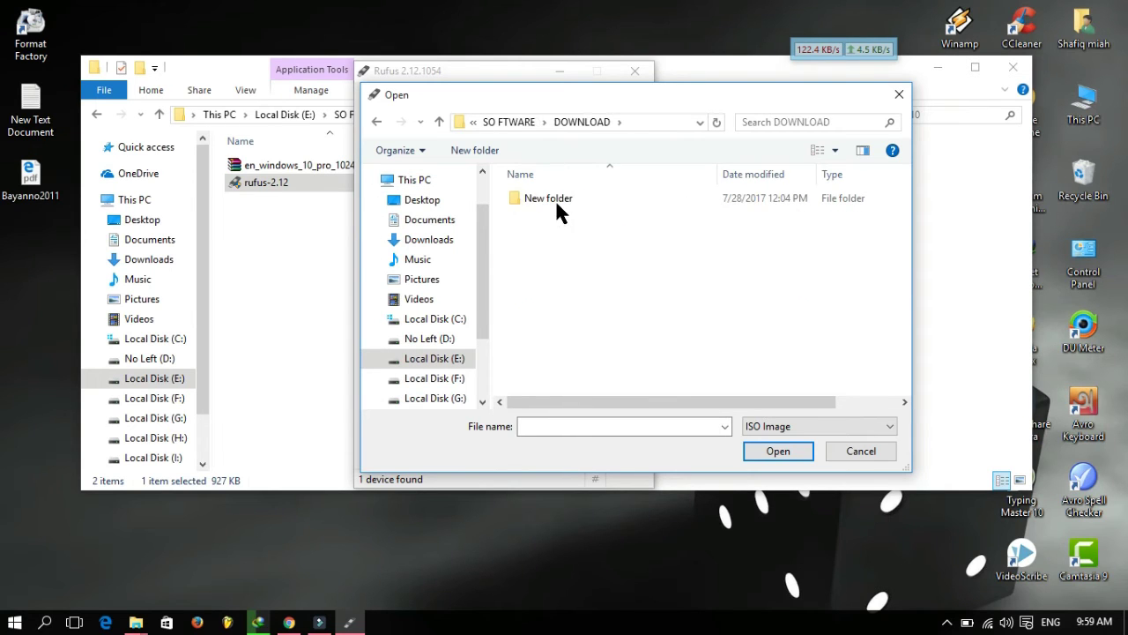
double_click(555, 198)
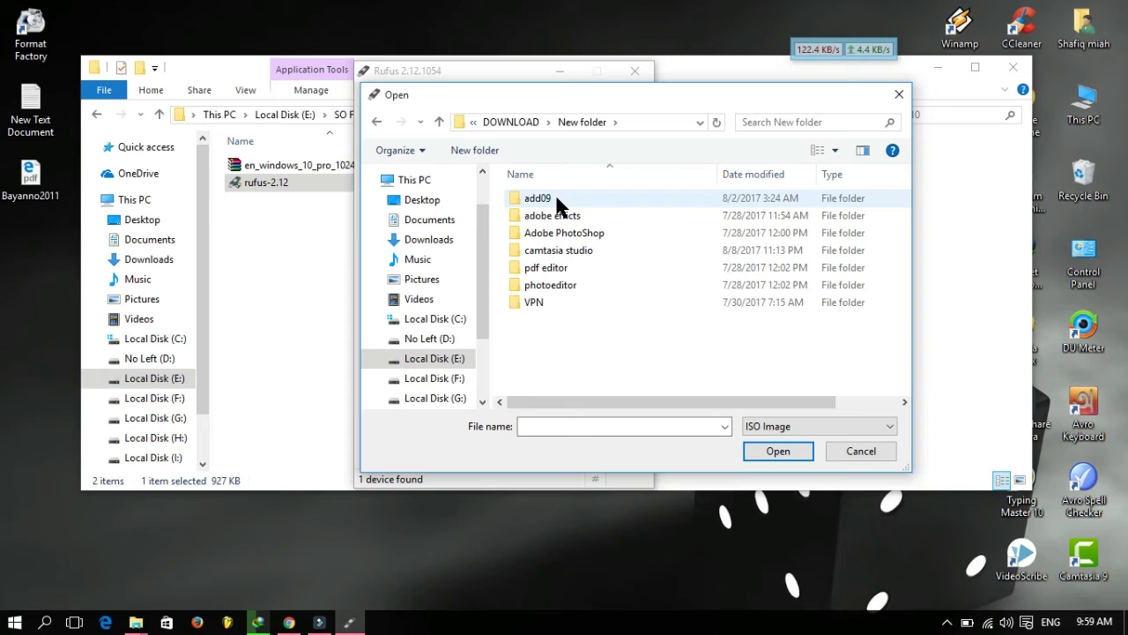
double_click(555, 198)
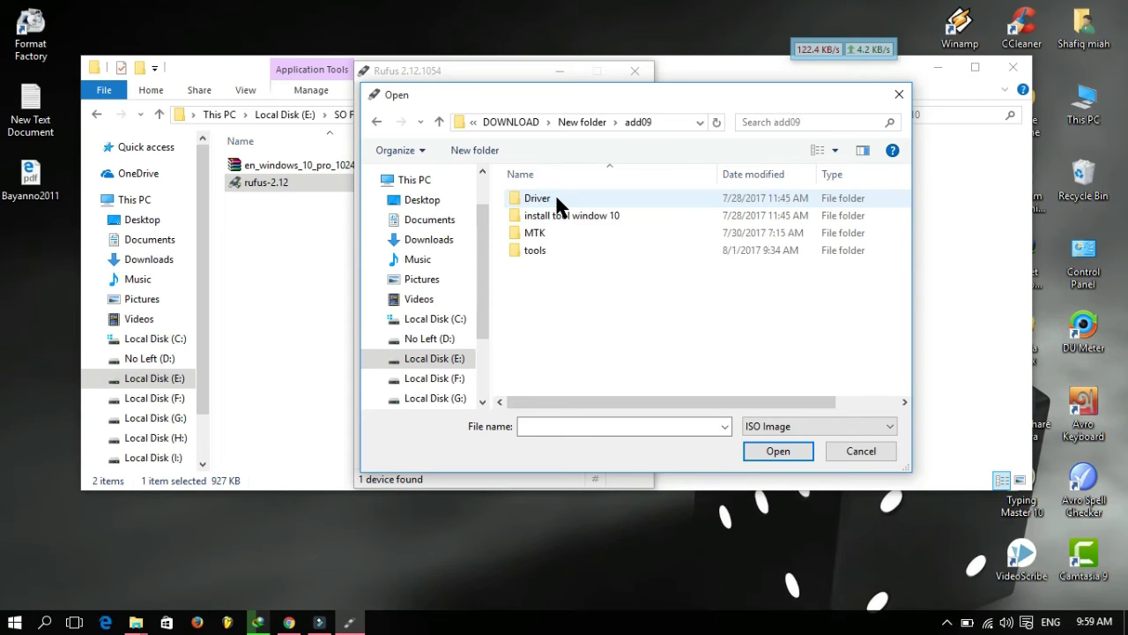
left_click(552, 220)
double_click(550, 223)
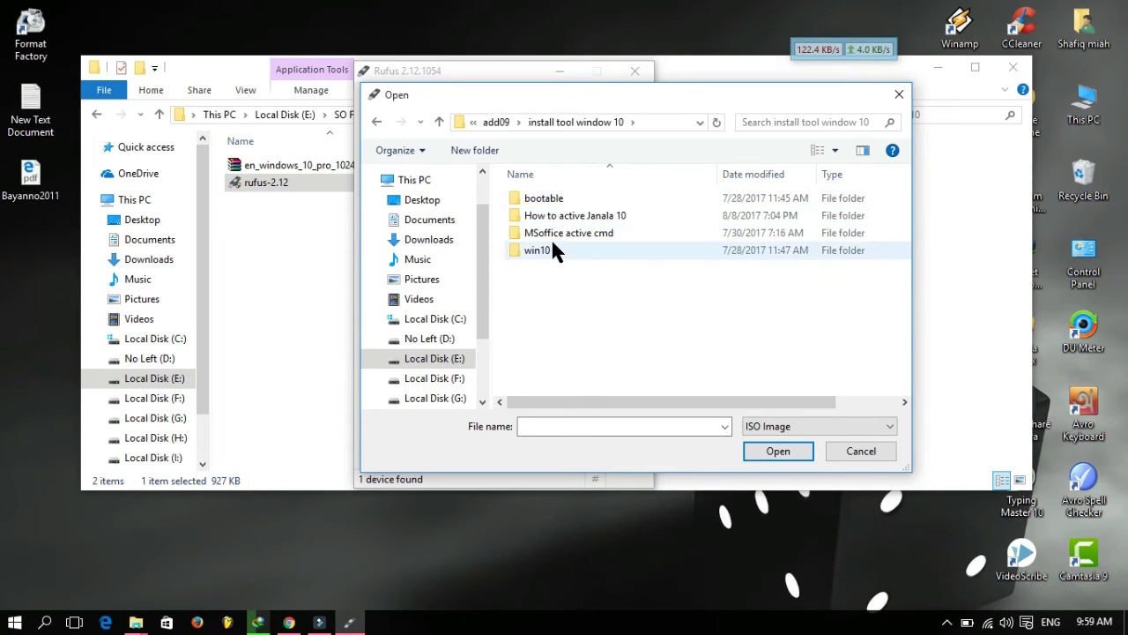
double_click(551, 248)
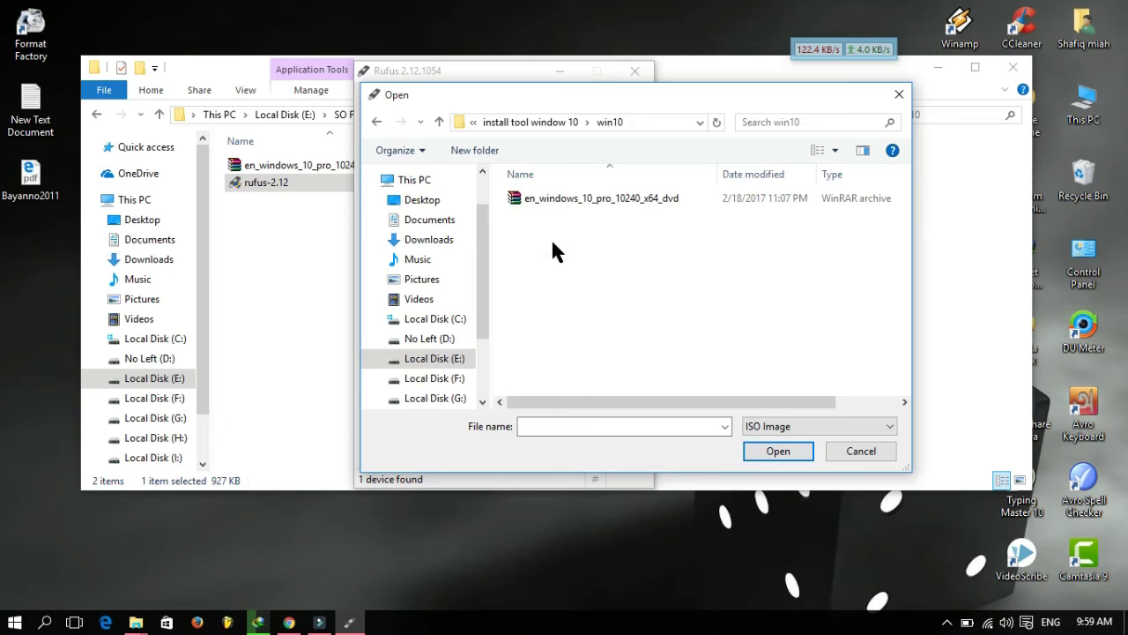
left_click(640, 205)
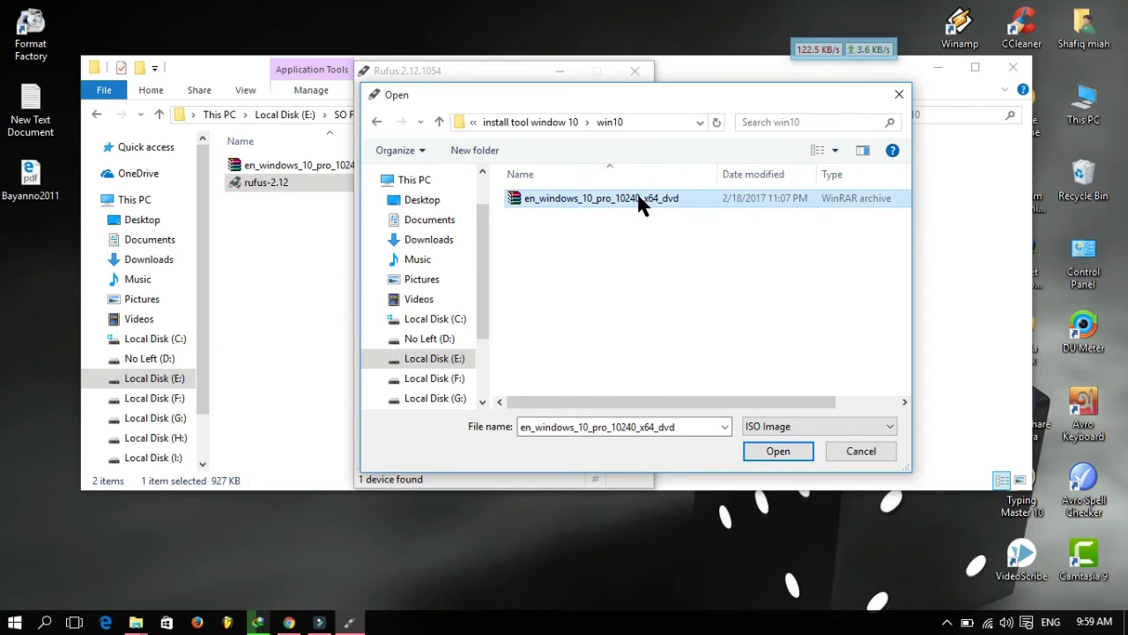
double_click(642, 203)
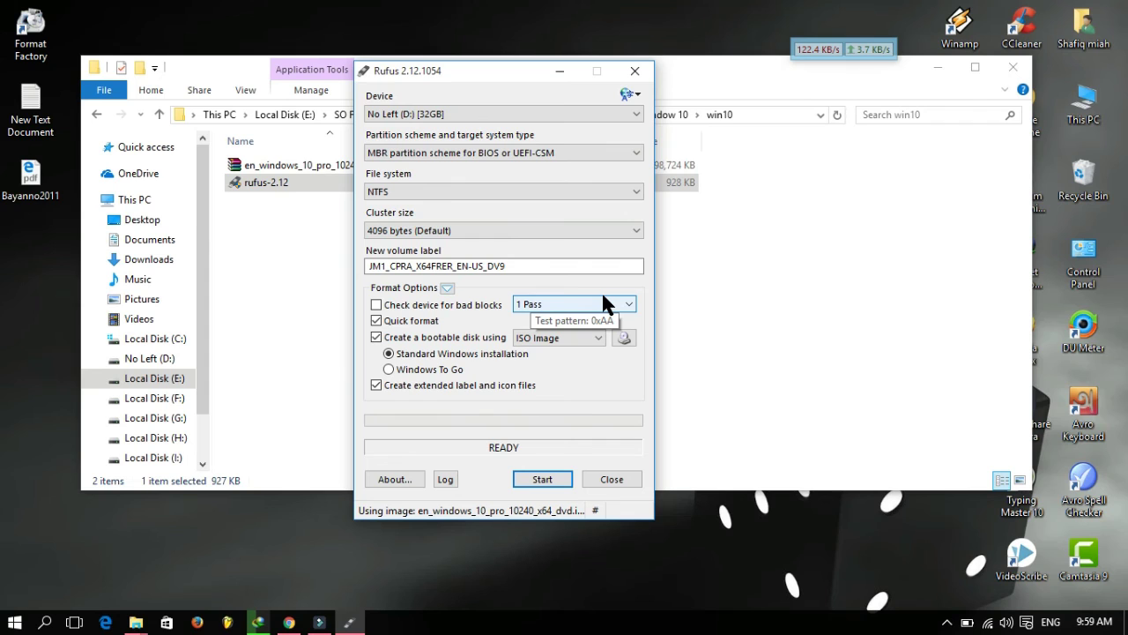
- Switch the extended label and icon files option off and back on, and close Rufus and the win10 folder window
left_click(527, 388)
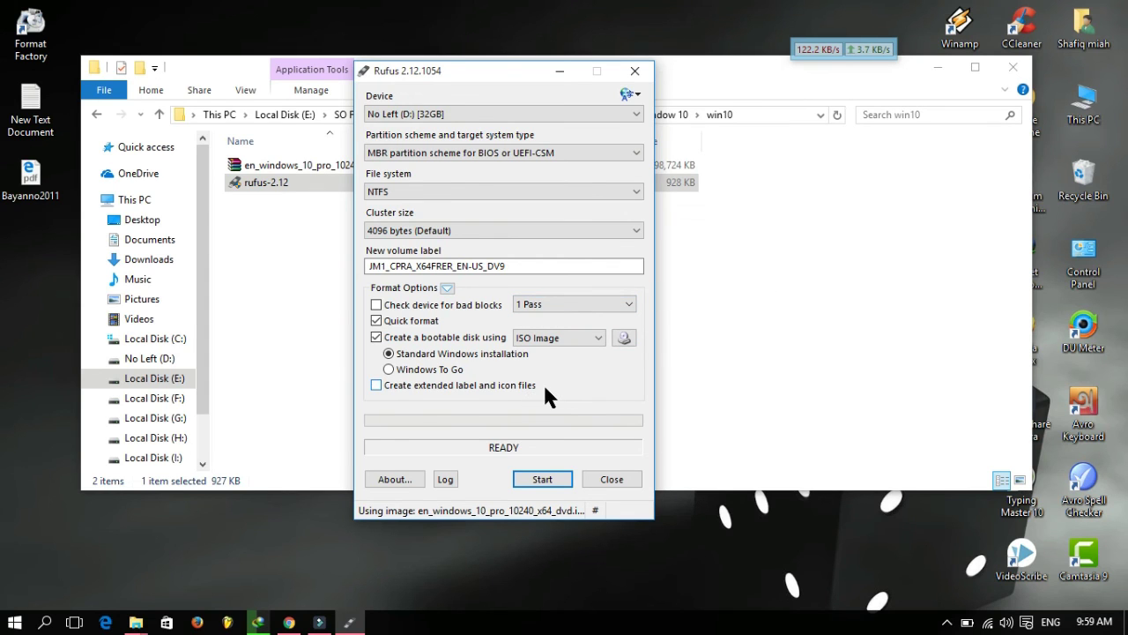
left_click(533, 386)
left_click(636, 72)
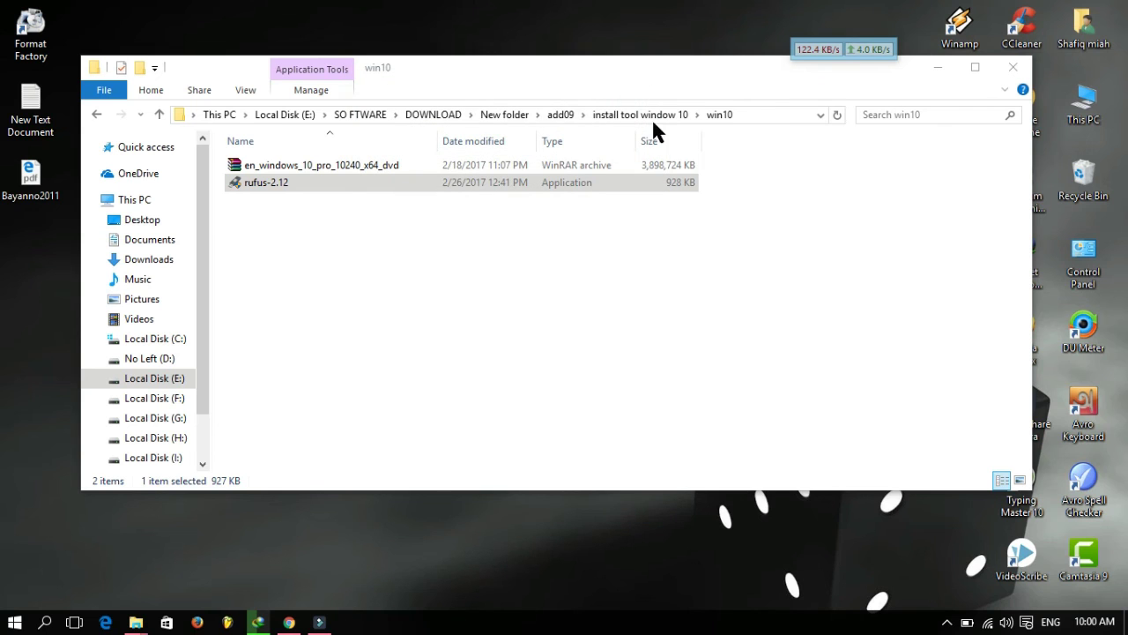
left_click(1005, 70)
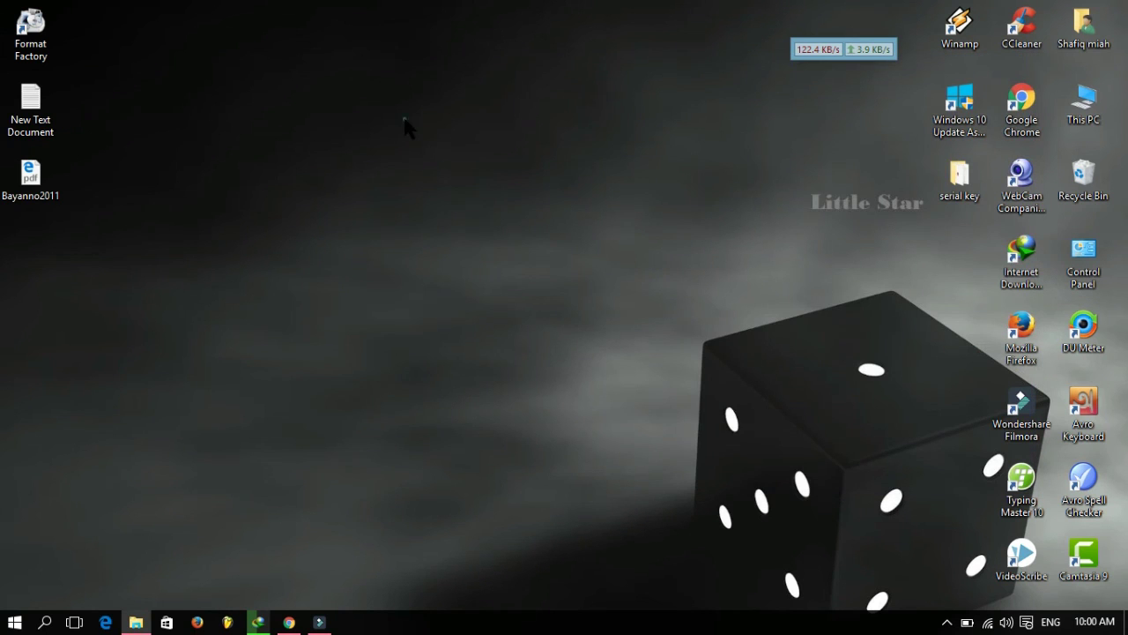
right_click(404, 120)
left_click(445, 211)
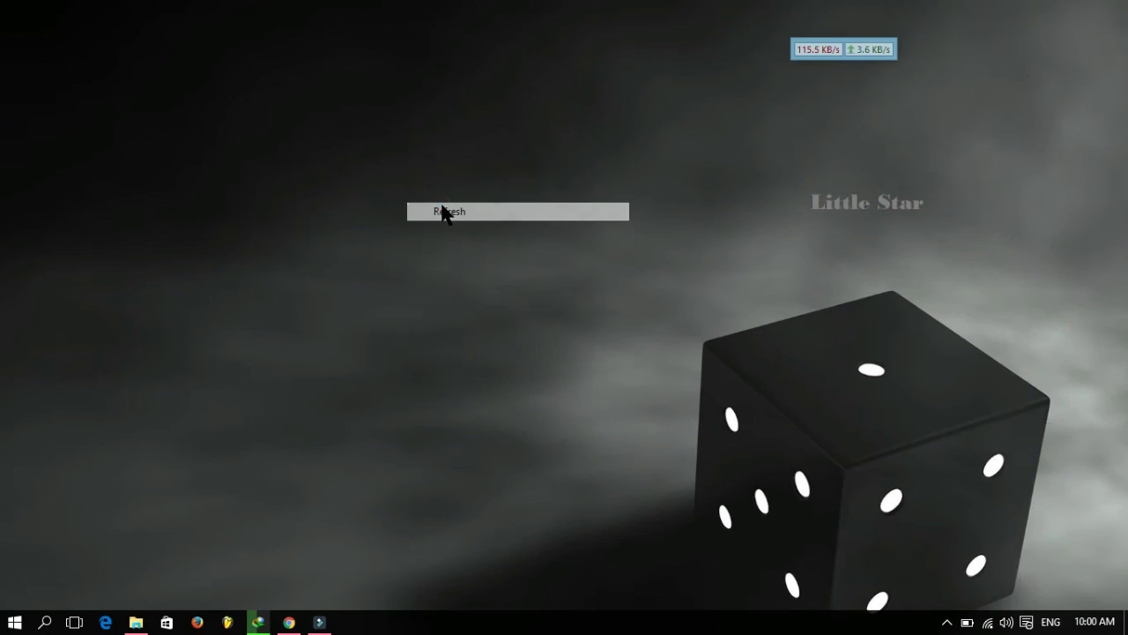
right_click(441, 202)
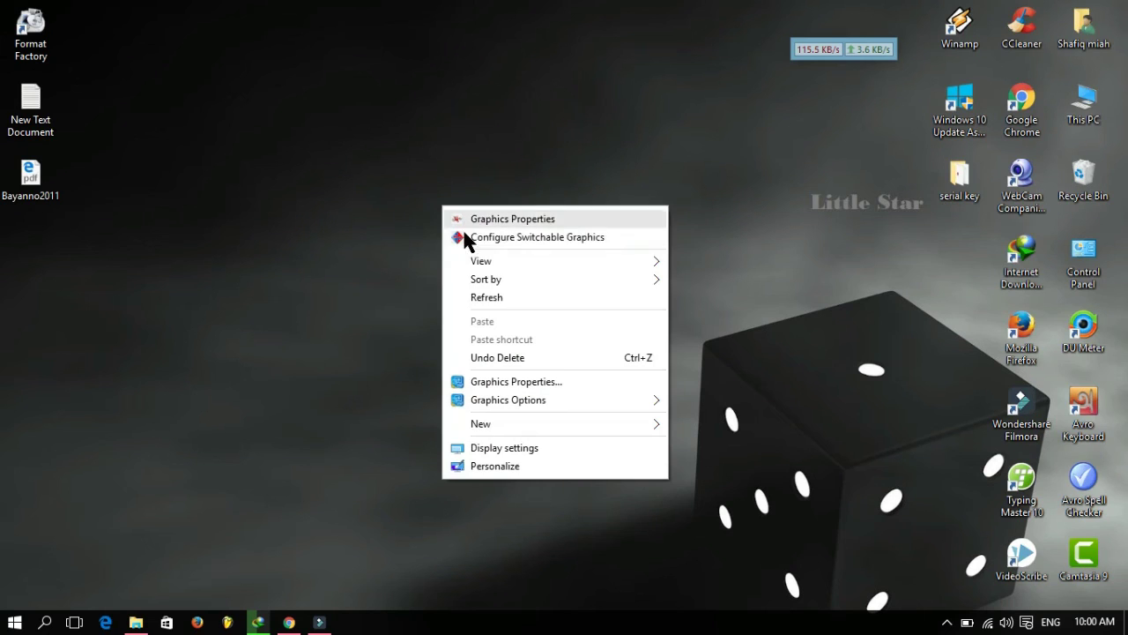
left_click(491, 294)
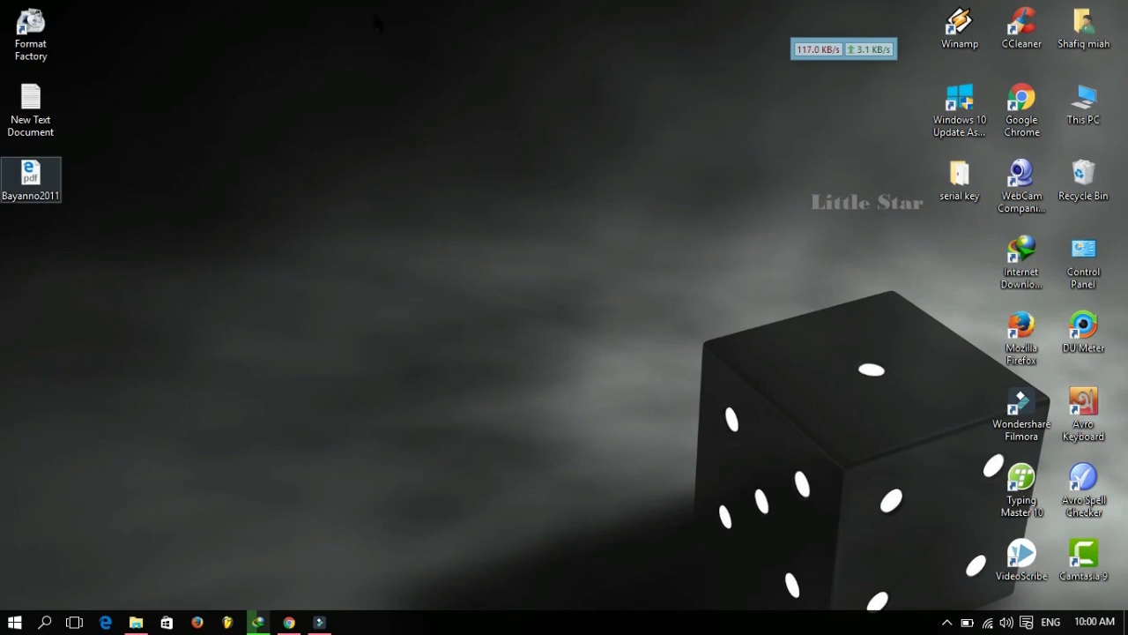
left_click(332, 142)
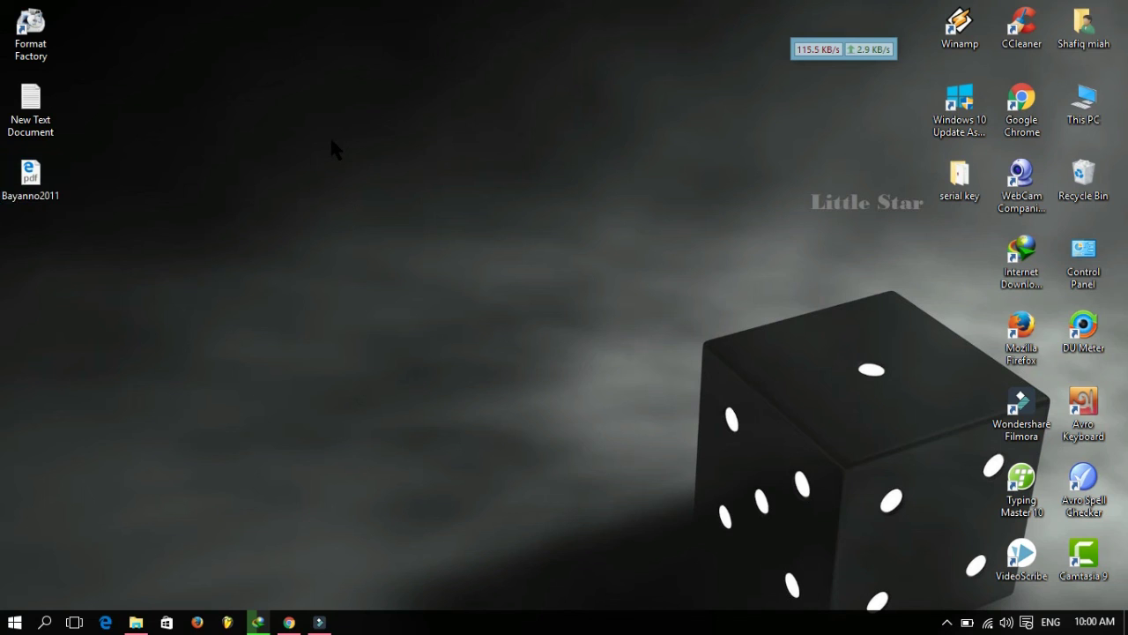
right_click(332, 141)
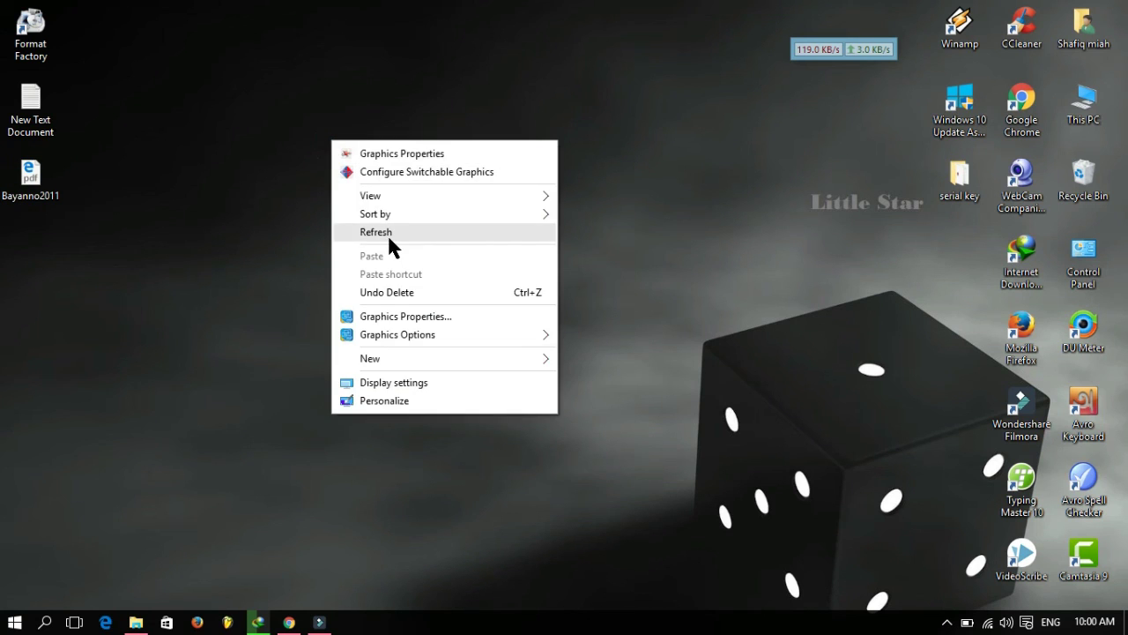
left_click(388, 236)
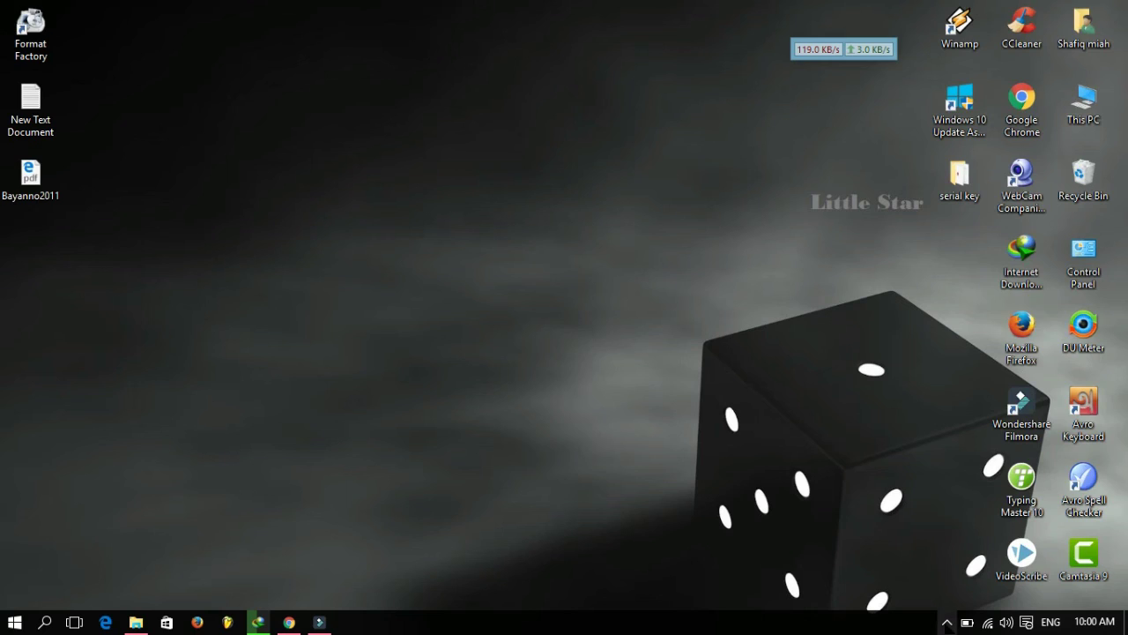